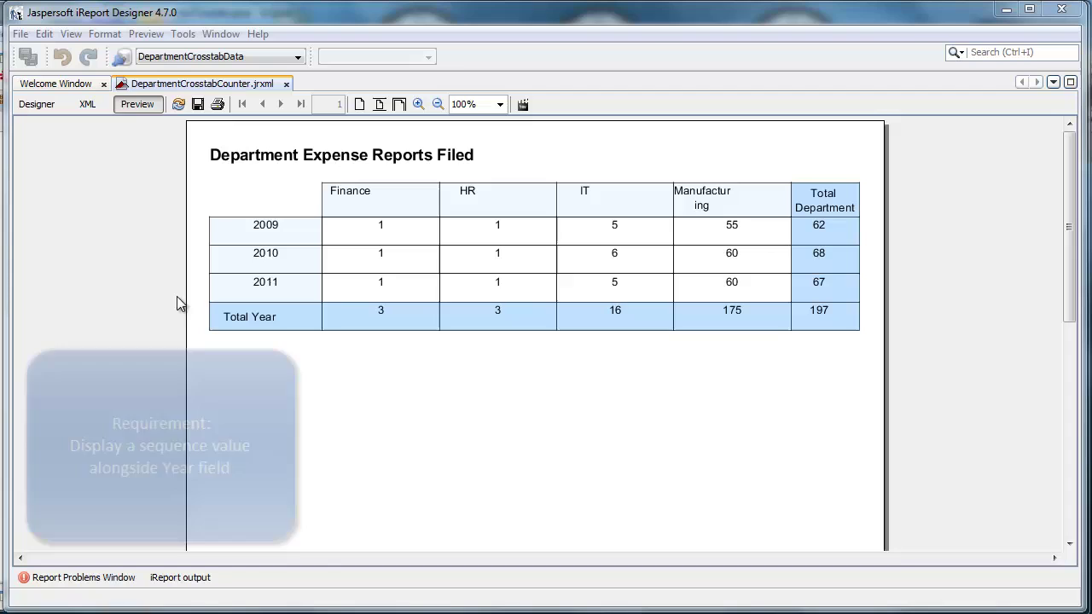
Check that counter.jar is on the classpath in the application options, closing without changes
click(182, 34)
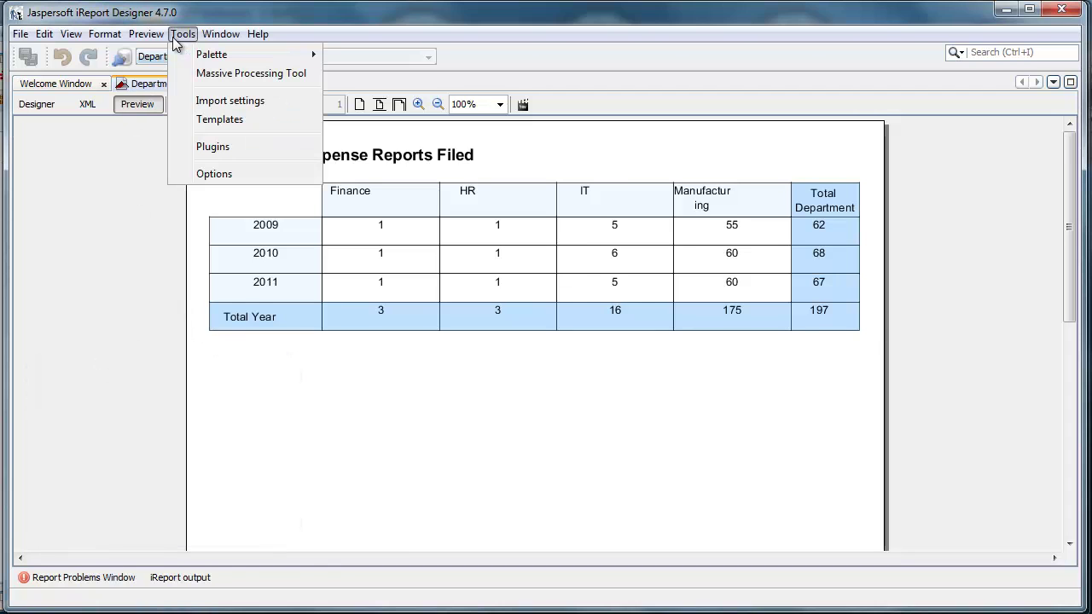
click(198, 171)
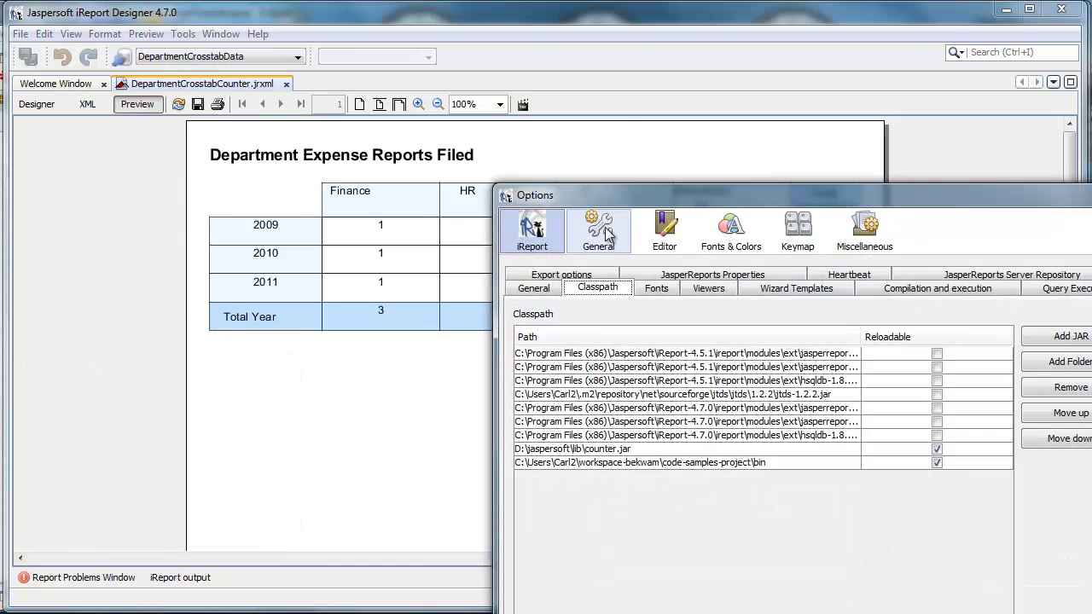
drag(615, 199, 374, 57)
click(423, 315)
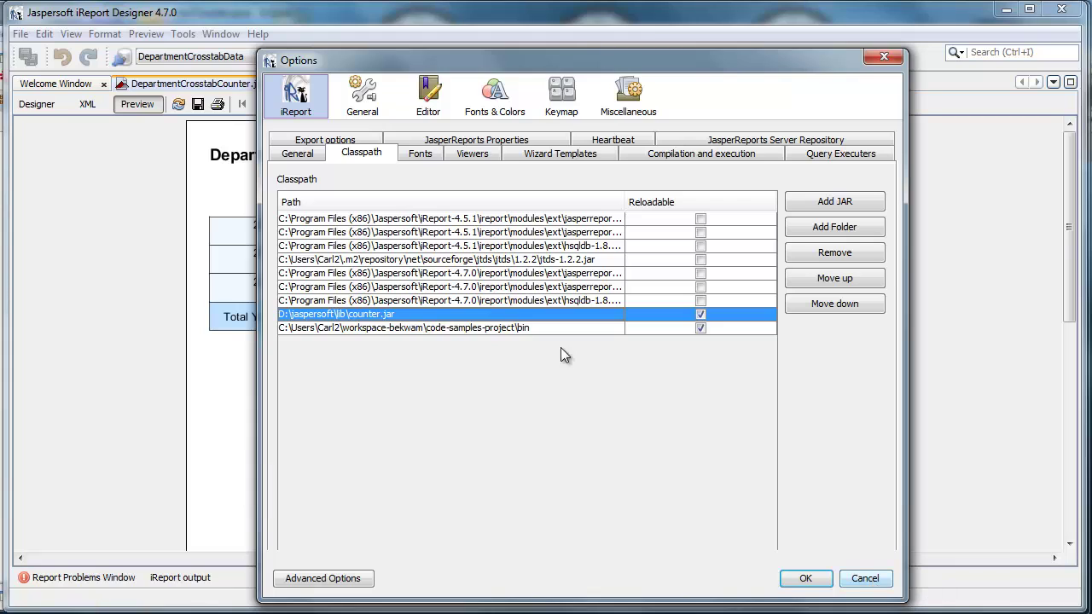
click(865, 579)
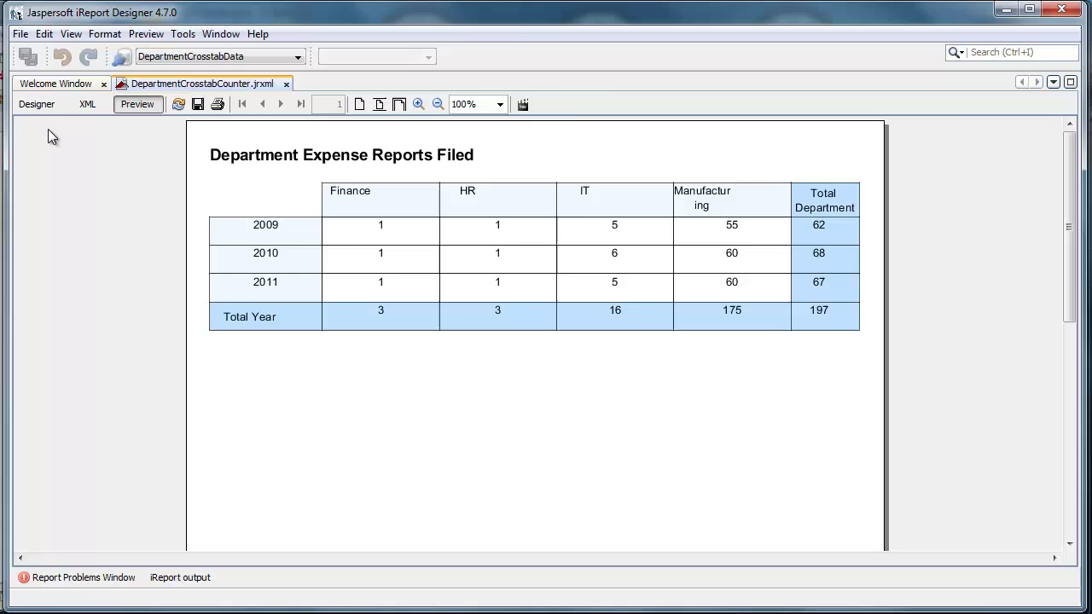
In the report design, add counter.Counter as the report's single Java import
click(37, 104)
click(78, 101)
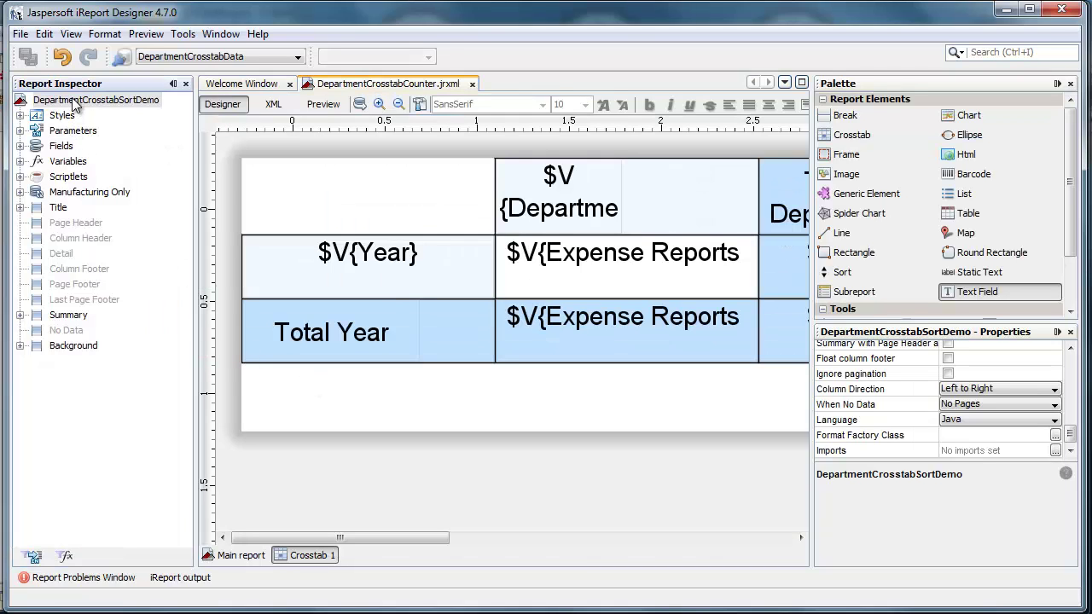
click(1055, 450)
drag(824, 299, 667, 142)
click(810, 163)
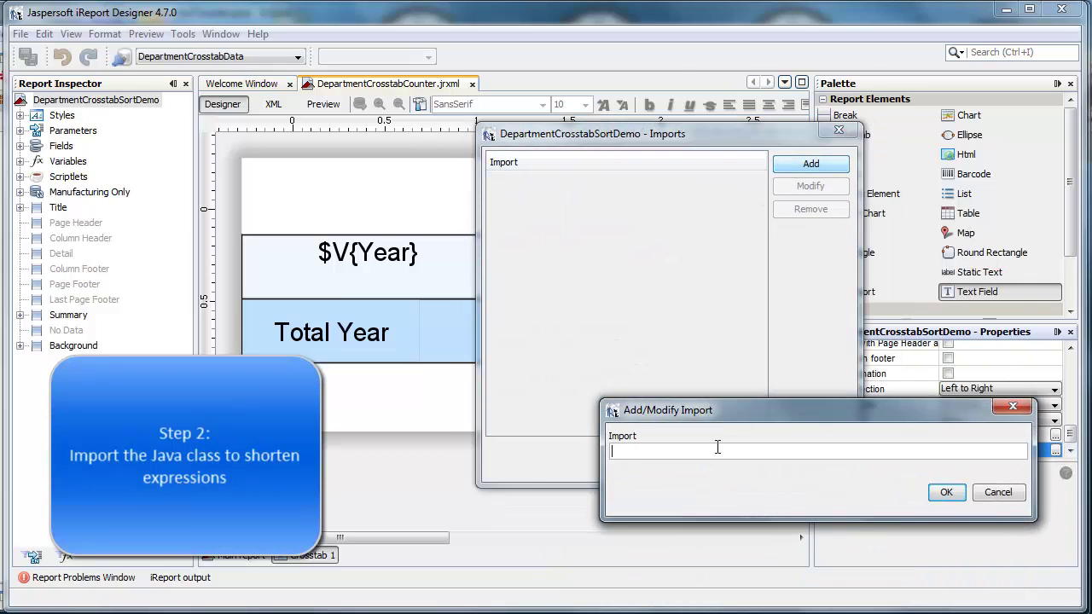
text(counter.Cou)
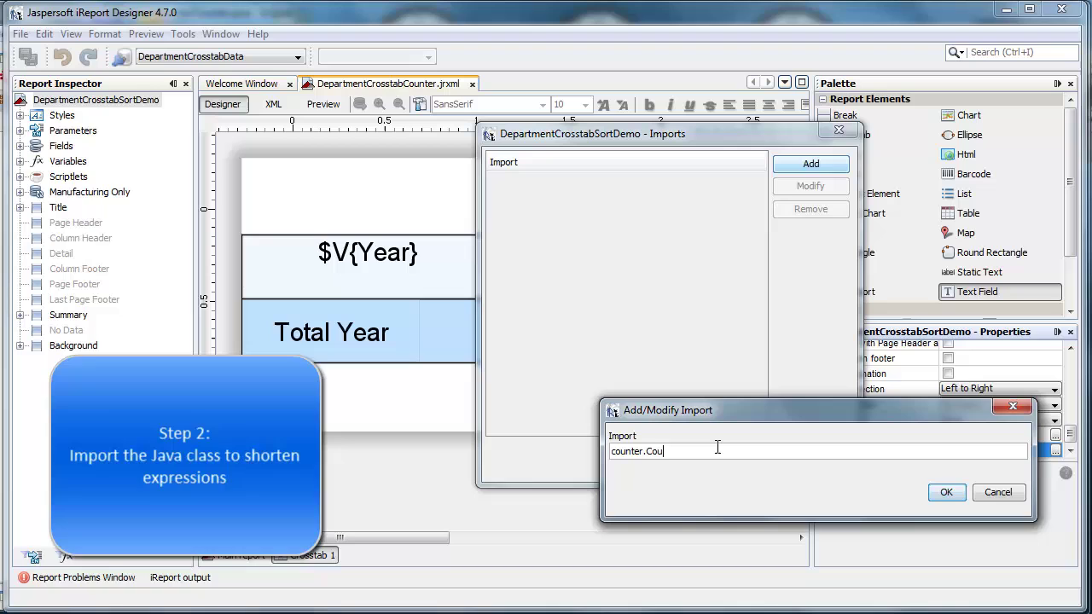
text(nter)
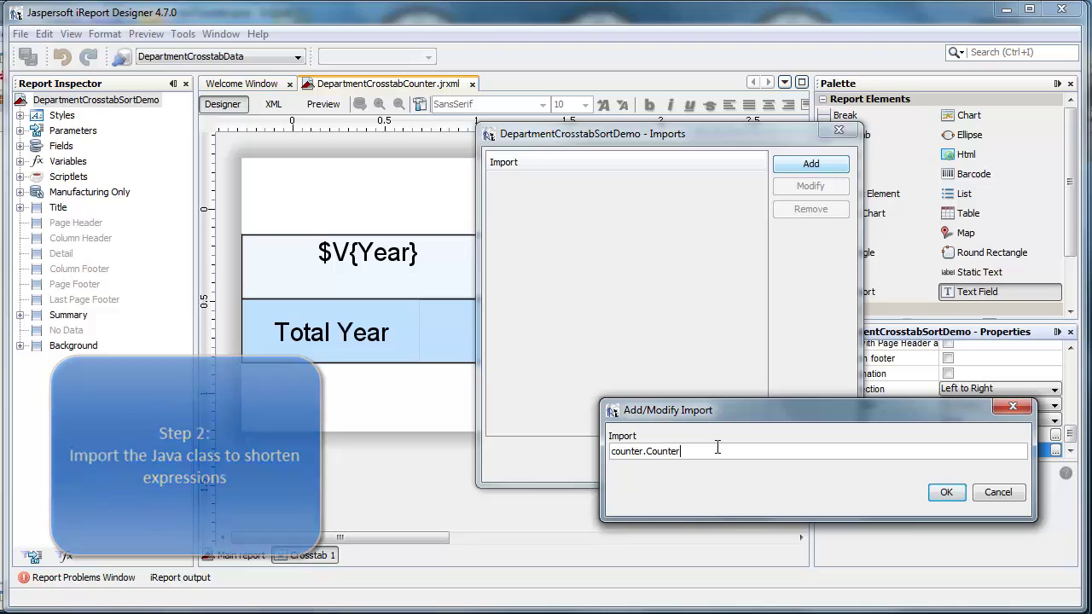
click(947, 493)
click(761, 462)
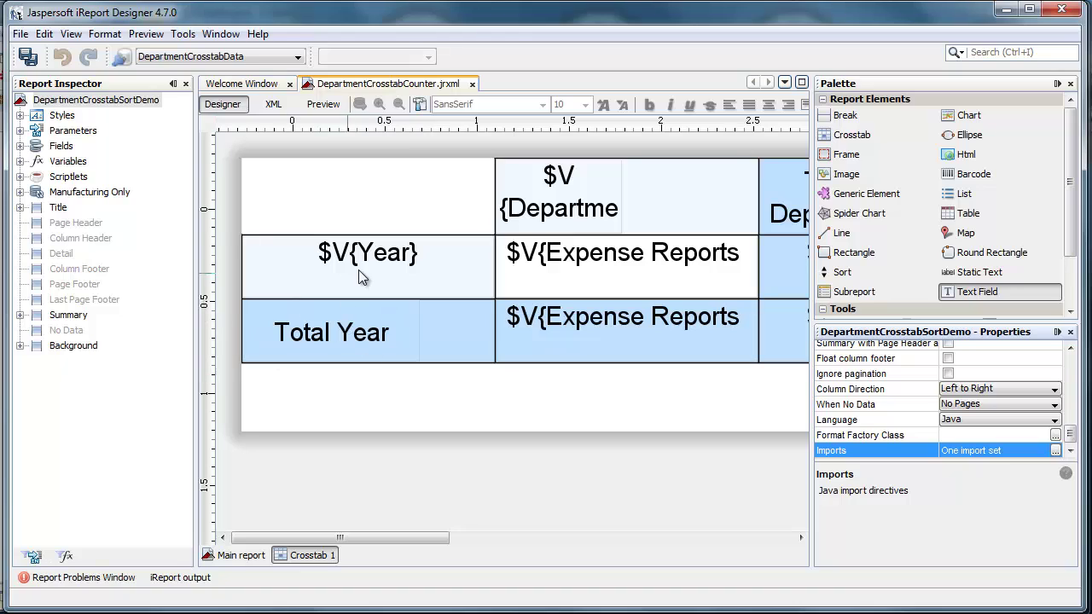
Place a new text field in the year header cell, sized to sit left of $V{Year}
click(358, 269)
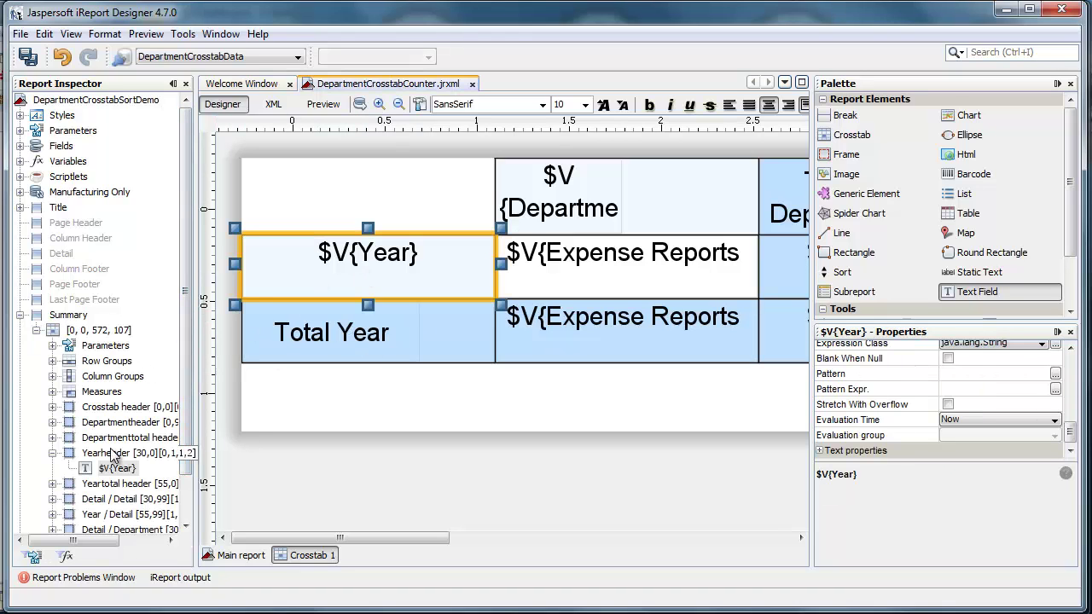
drag(972, 292, 373, 277)
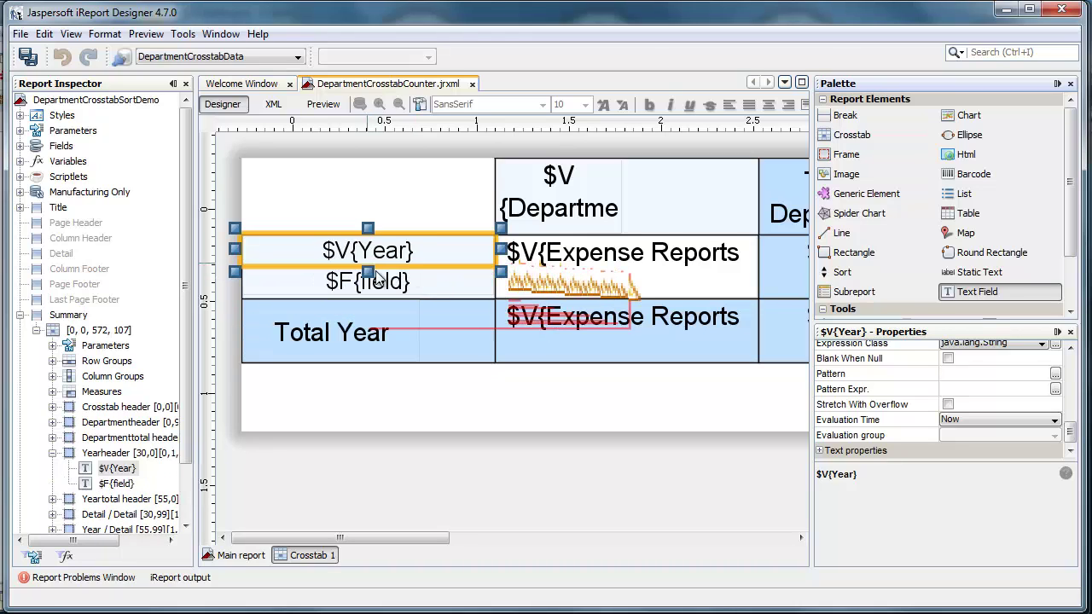
drag(501, 280, 344, 280)
click(257, 245)
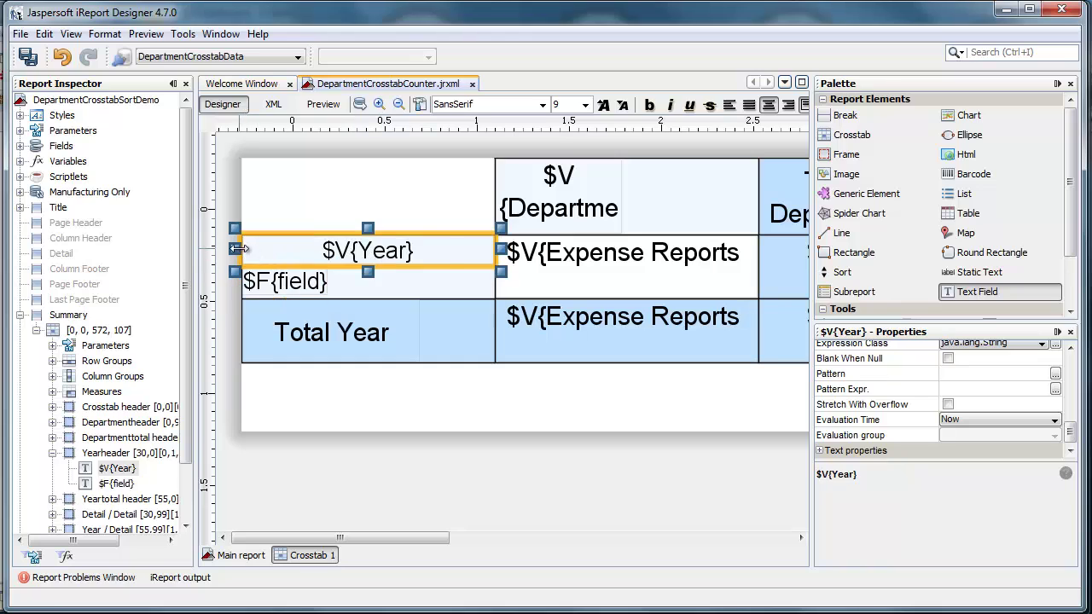
drag(239, 248, 329, 248)
Set the new field's Expression Class to java.lang.Integer and select its Text Field Expression
click(285, 281)
click(1041, 373)
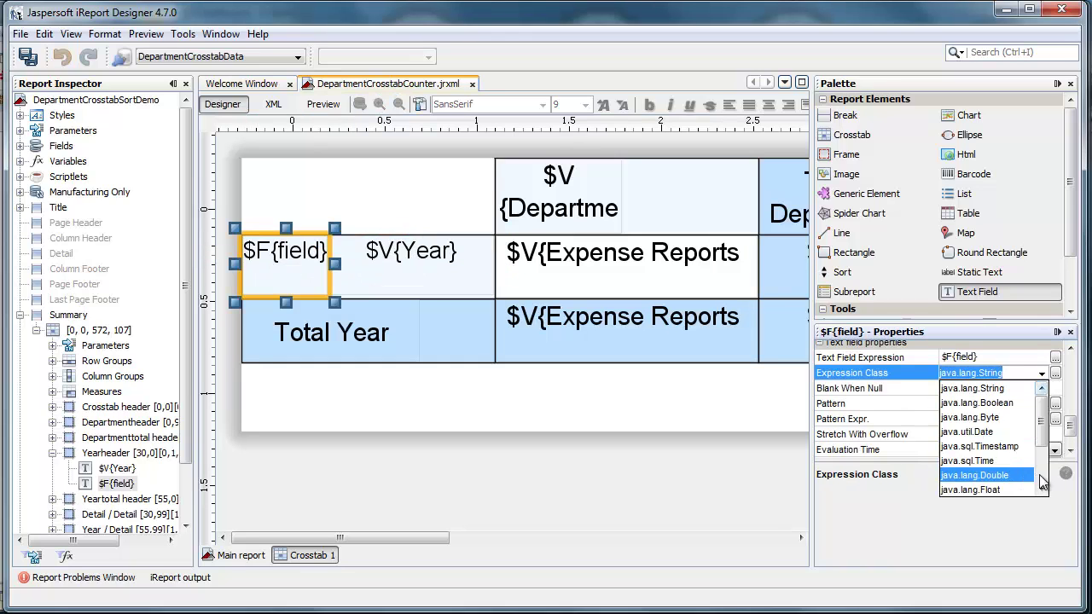
scroll(1043, 483, down, 3)
click(981, 432)
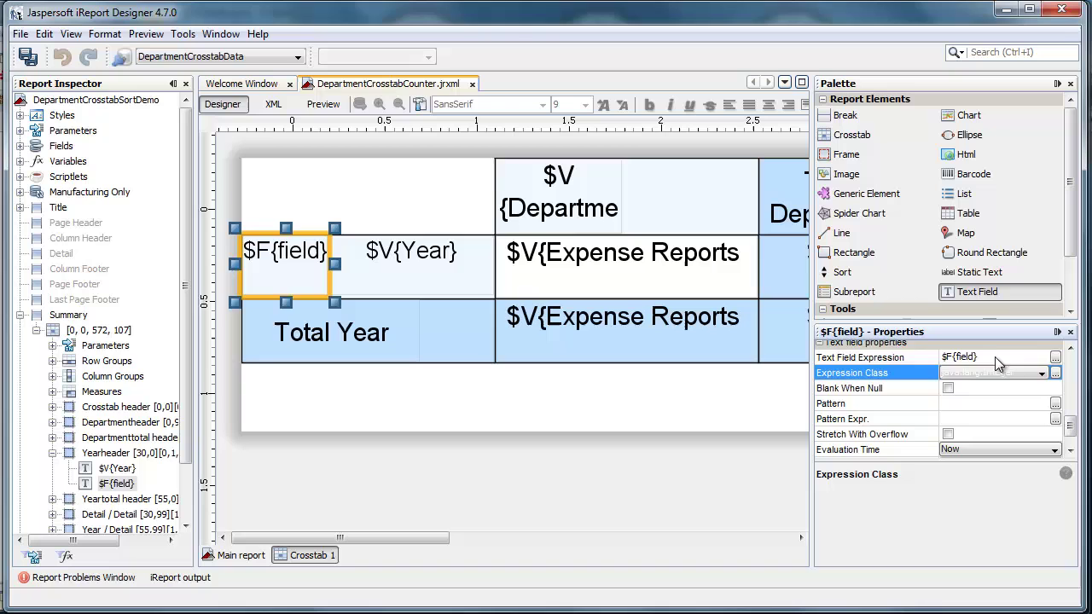
click(994, 356)
Replace the $F{field} expression with Counter.getCountAndIncr() and accept it
click(1055, 358)
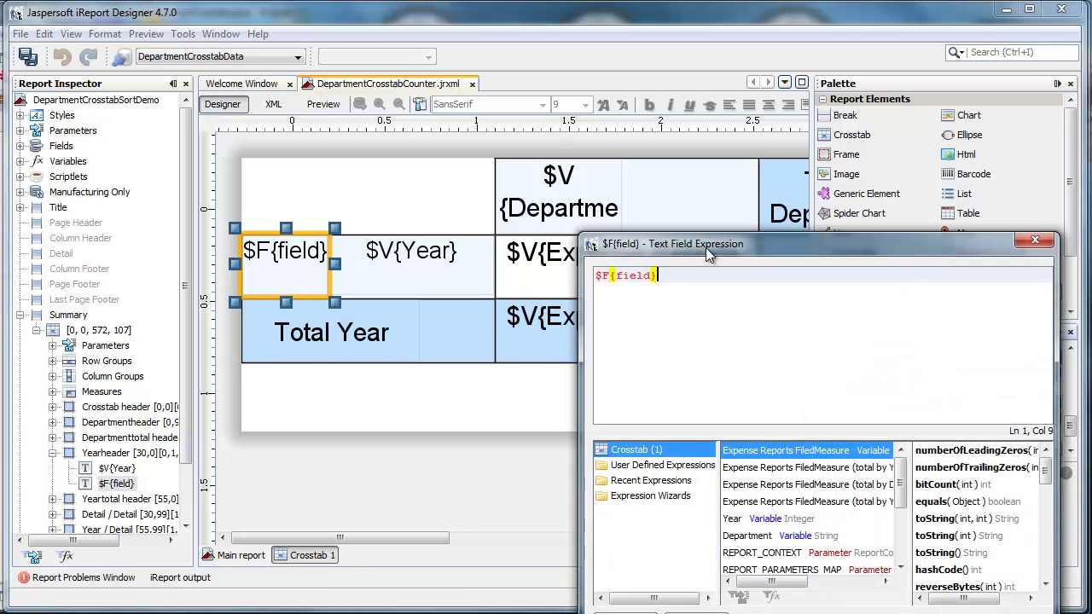
drag(706, 247, 569, 165)
drag(524, 194, 460, 195)
text(Counter.getCountAndIncr())
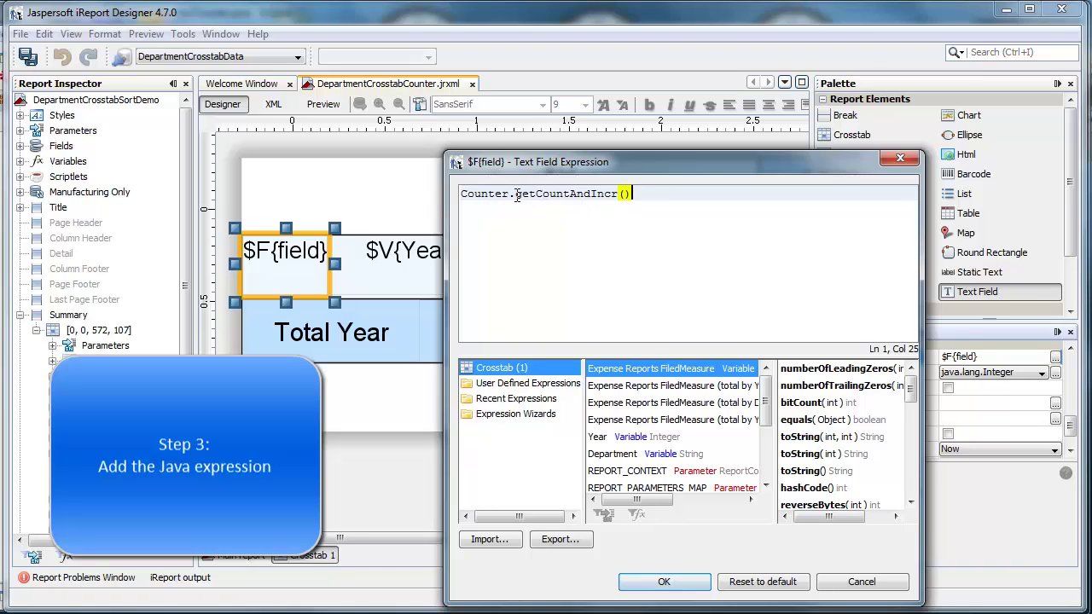
drag(516, 194, 569, 194)
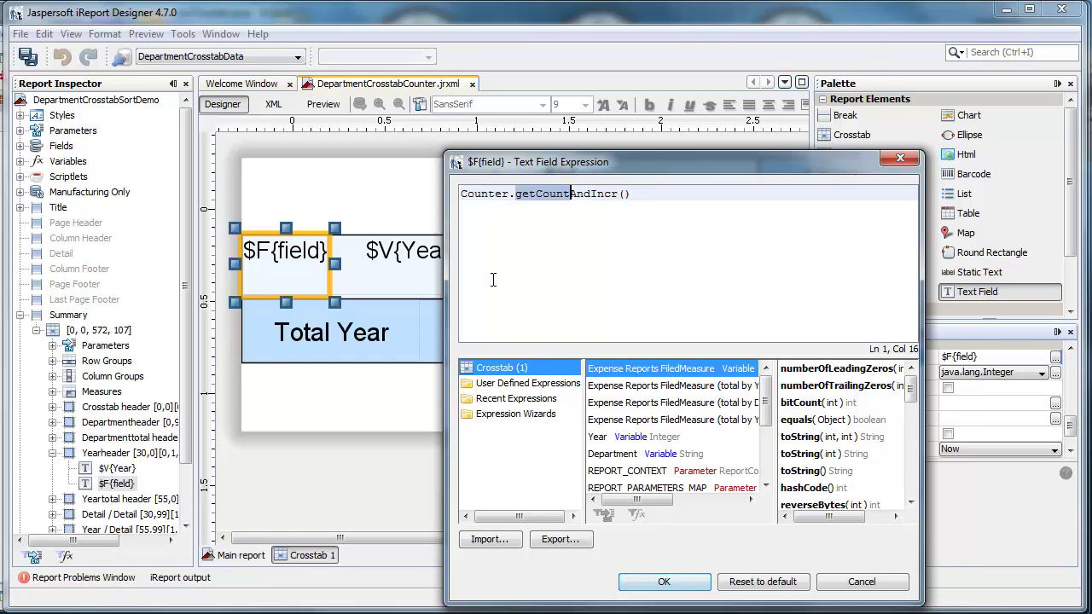
drag(600, 164, 594, 124)
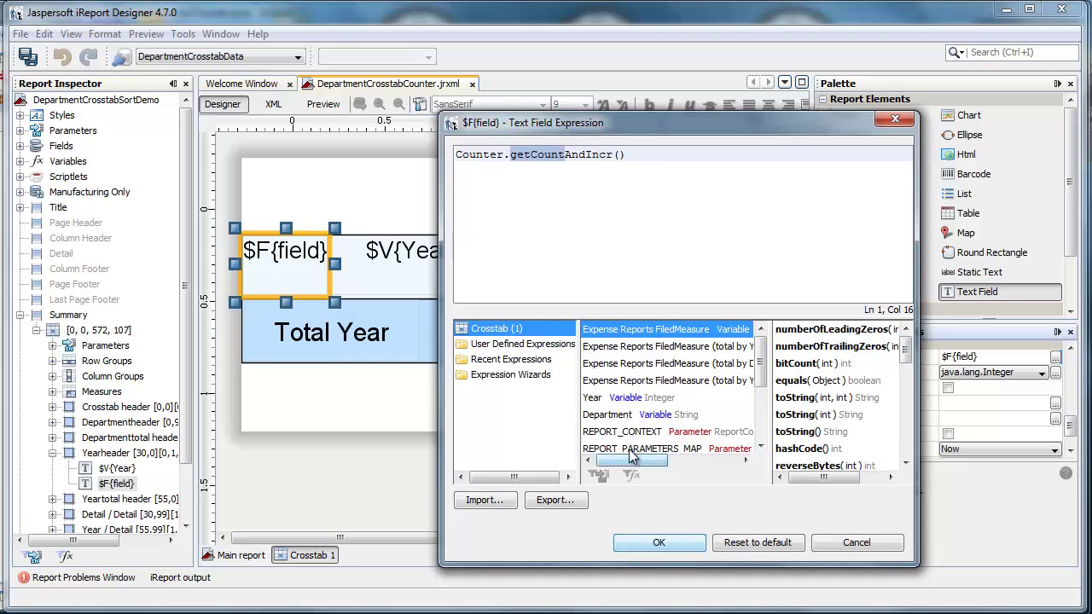
click(650, 538)
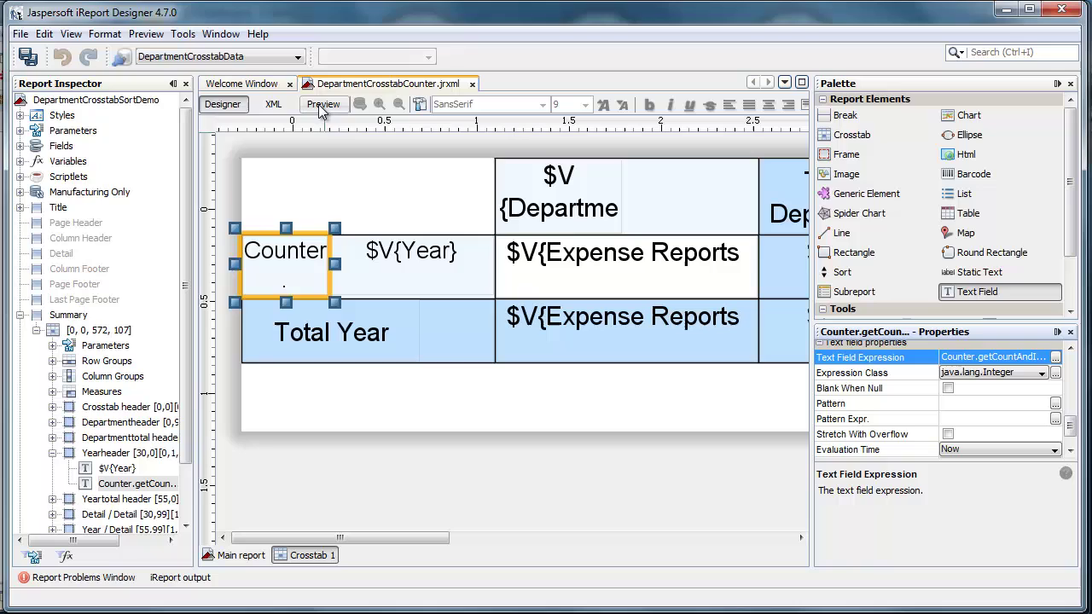
Run the report preview to render the crosstab with the counter field
click(322, 106)
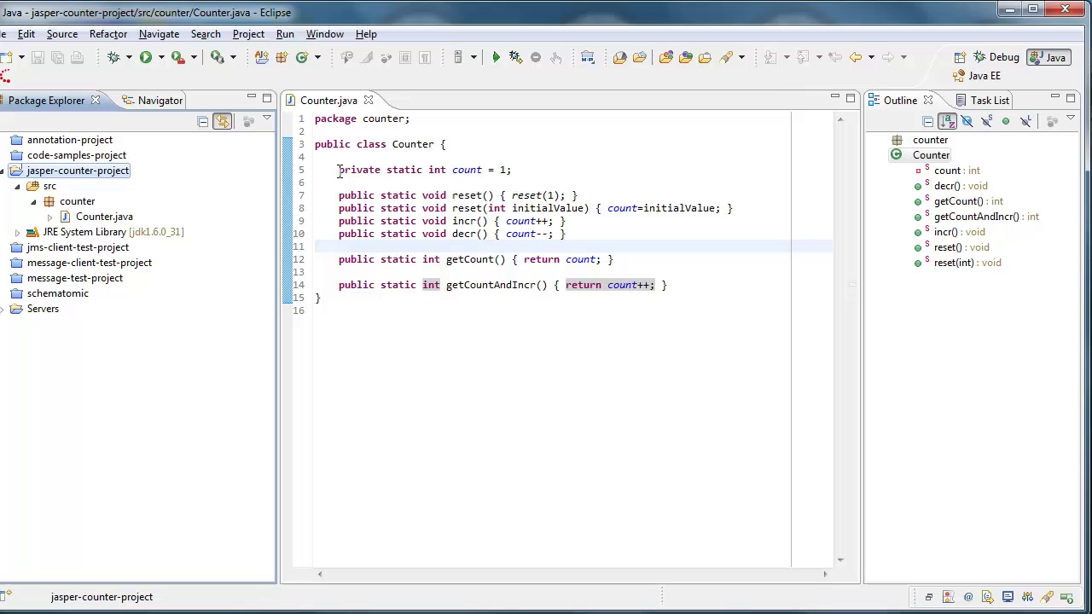
In Counter.java, inspect the static count field and the getCountAndIncr() method returning count++
click(471, 170)
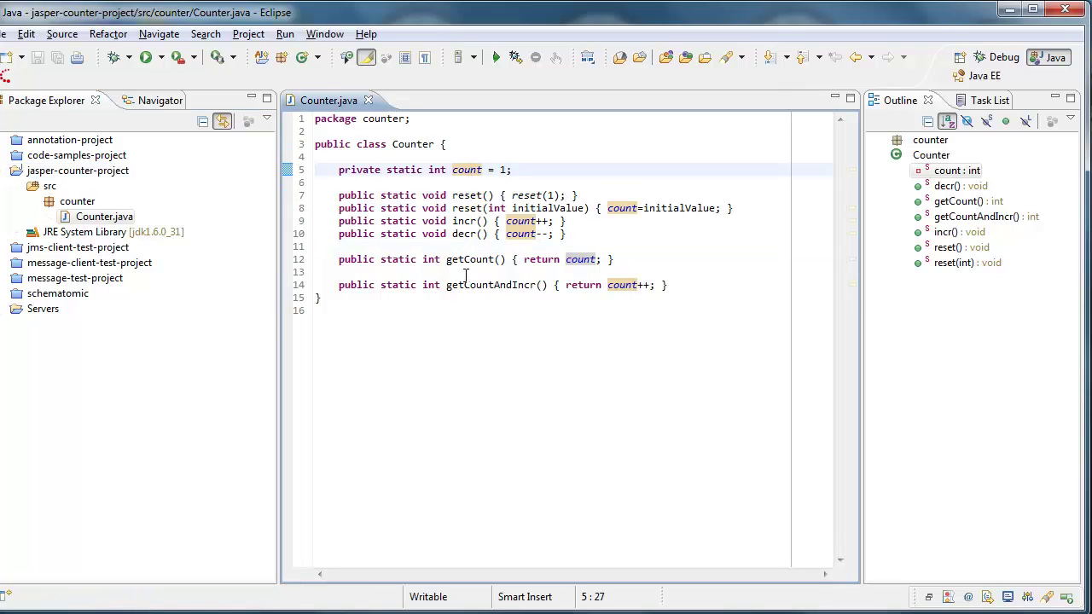
click(339, 259)
click(351, 285)
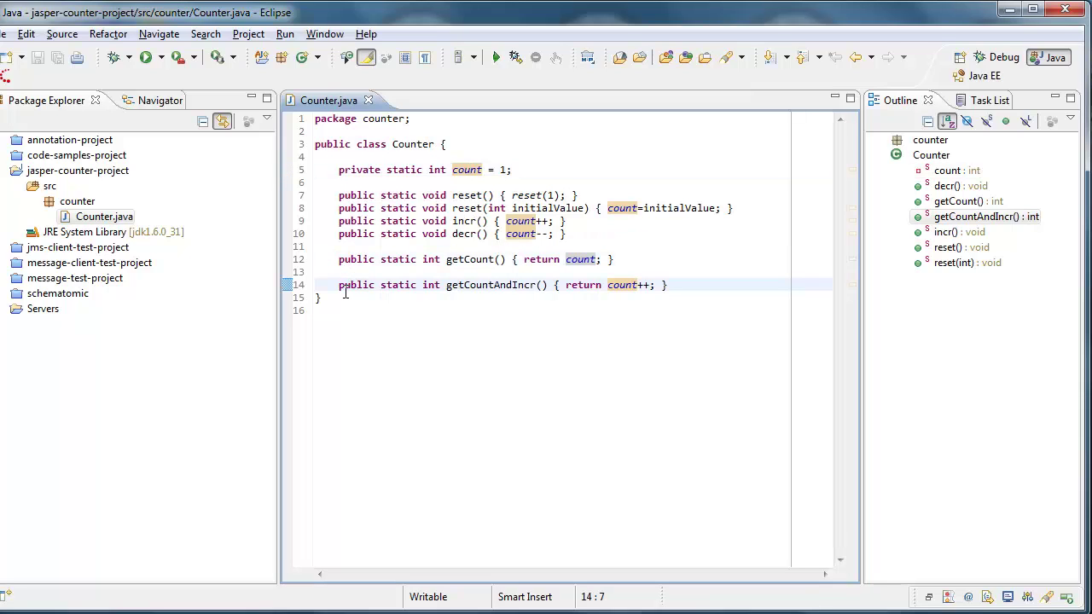
drag(317, 283, 699, 282)
click(703, 283)
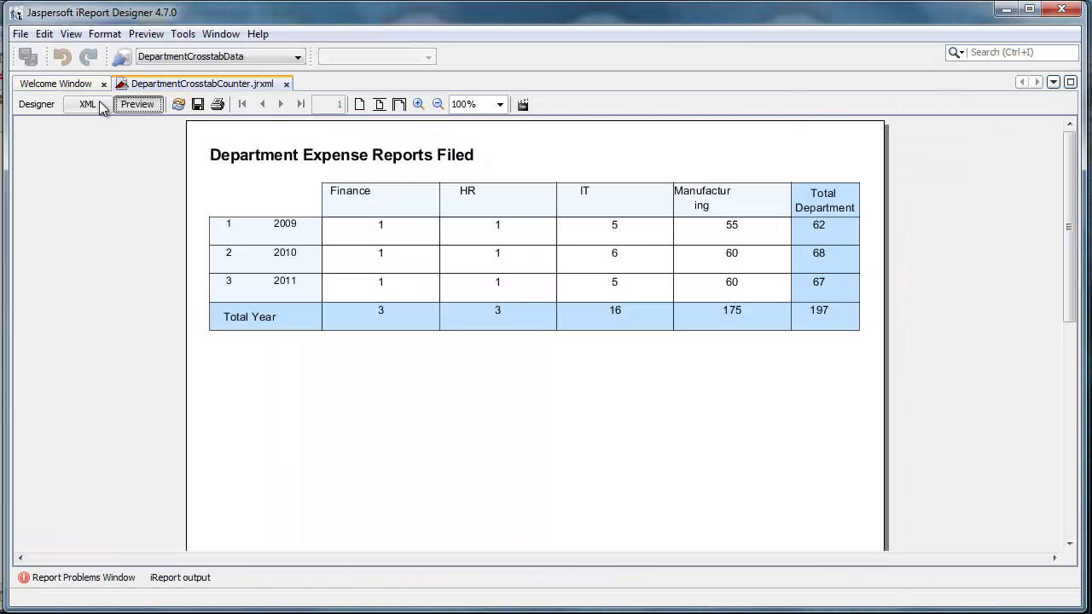
In the design, review the year field's Counter.getCountAndIncr() expression and cancel without changes
click(36, 105)
click(1055, 357)
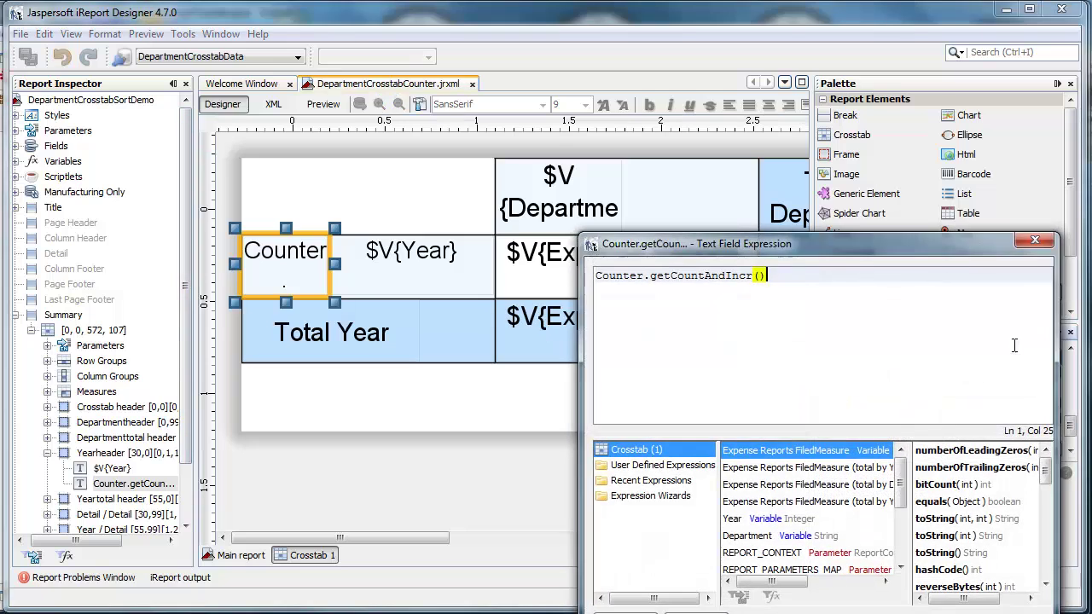
drag(849, 248, 678, 113)
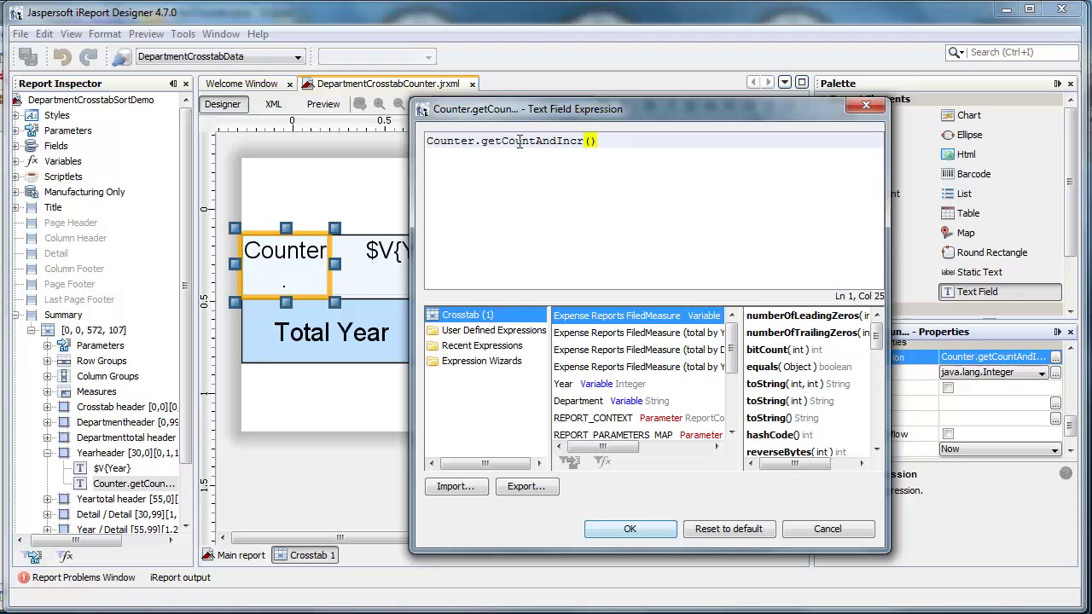
click(834, 532)
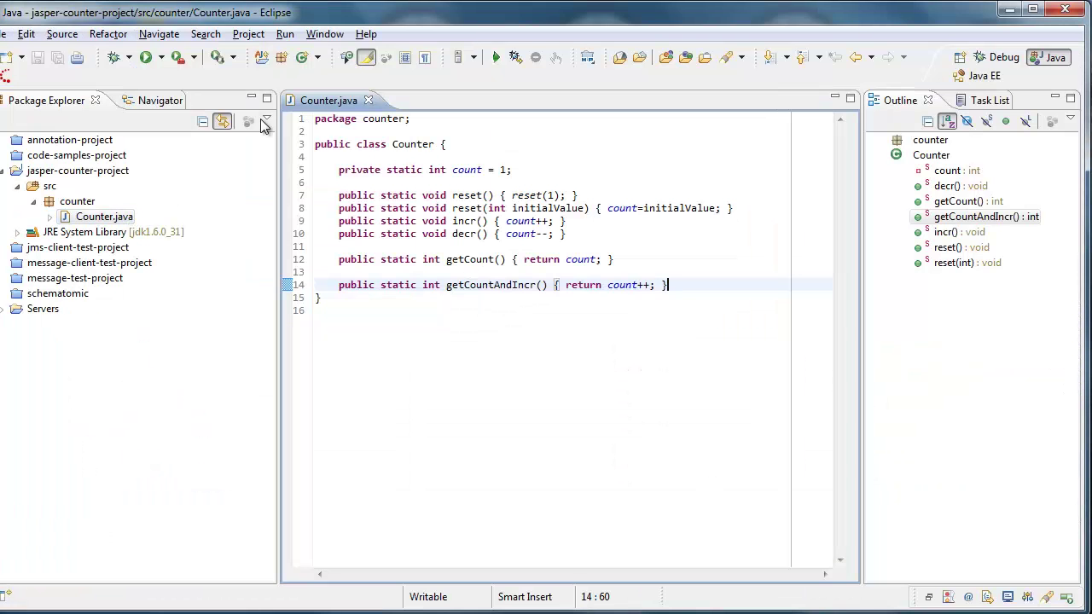
click(86, 171)
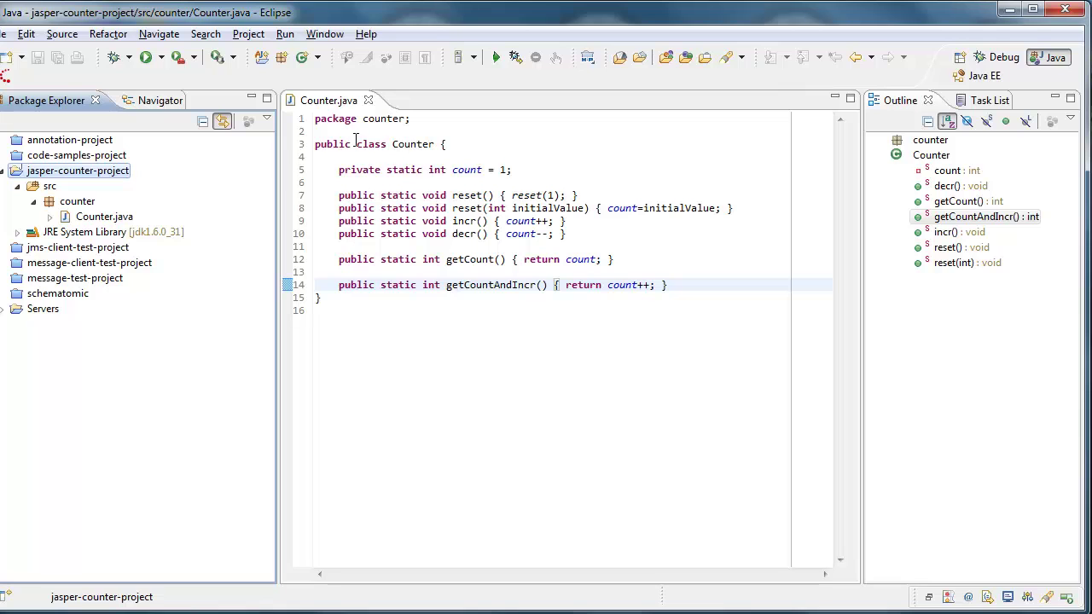
key(alt+Return)
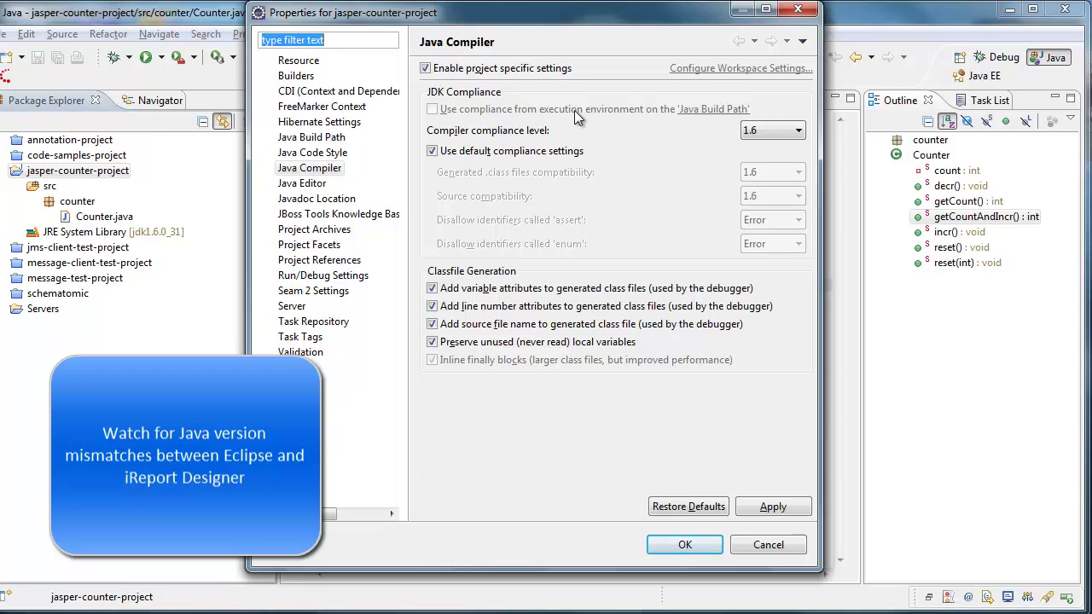
click(800, 131)
click(753, 158)
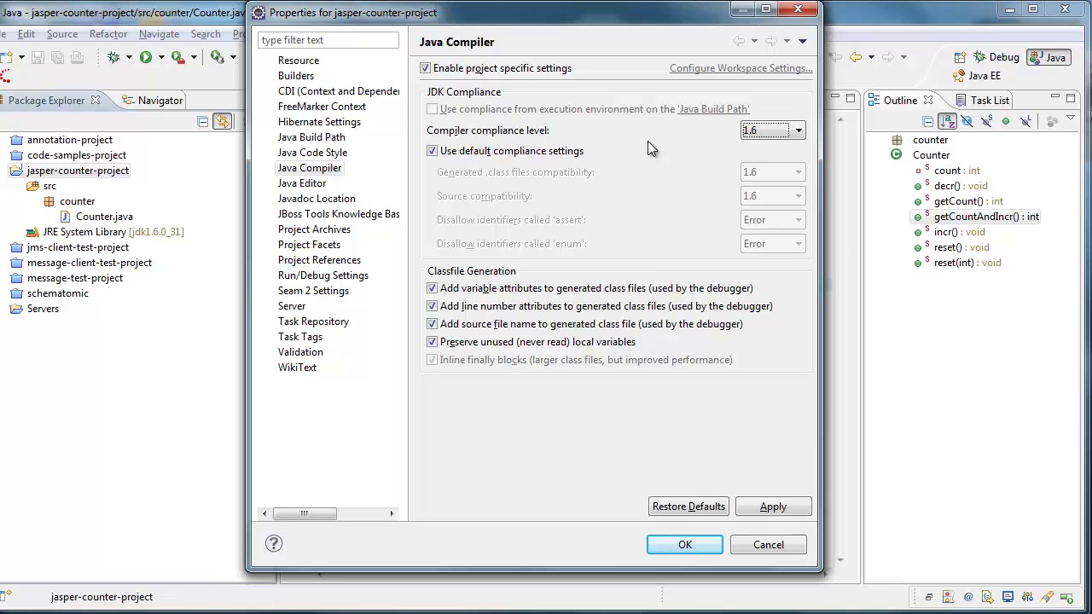
click(802, 135)
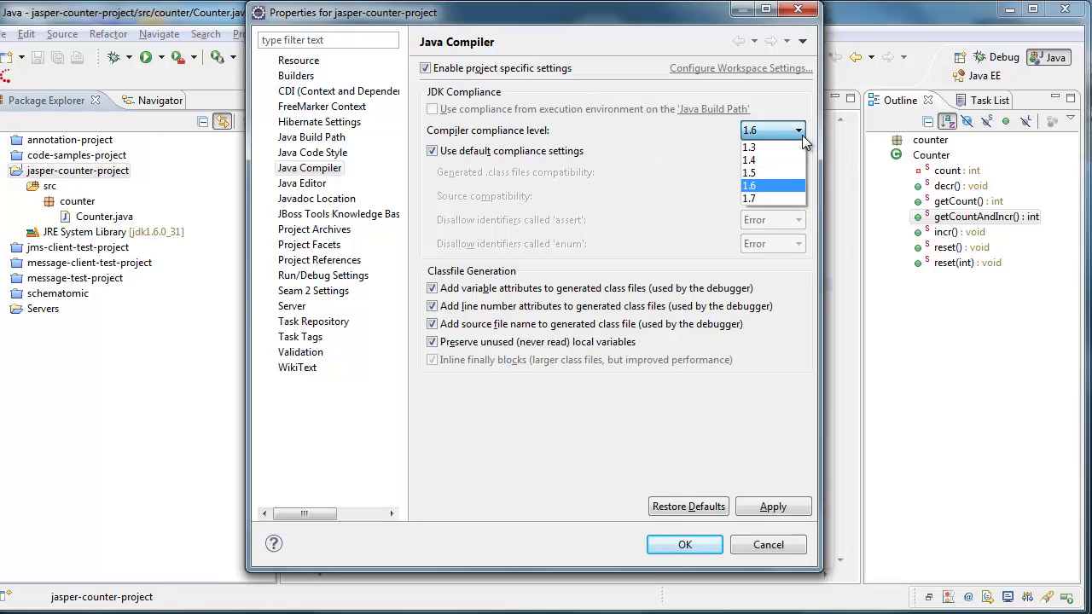
click(801, 135)
click(802, 135)
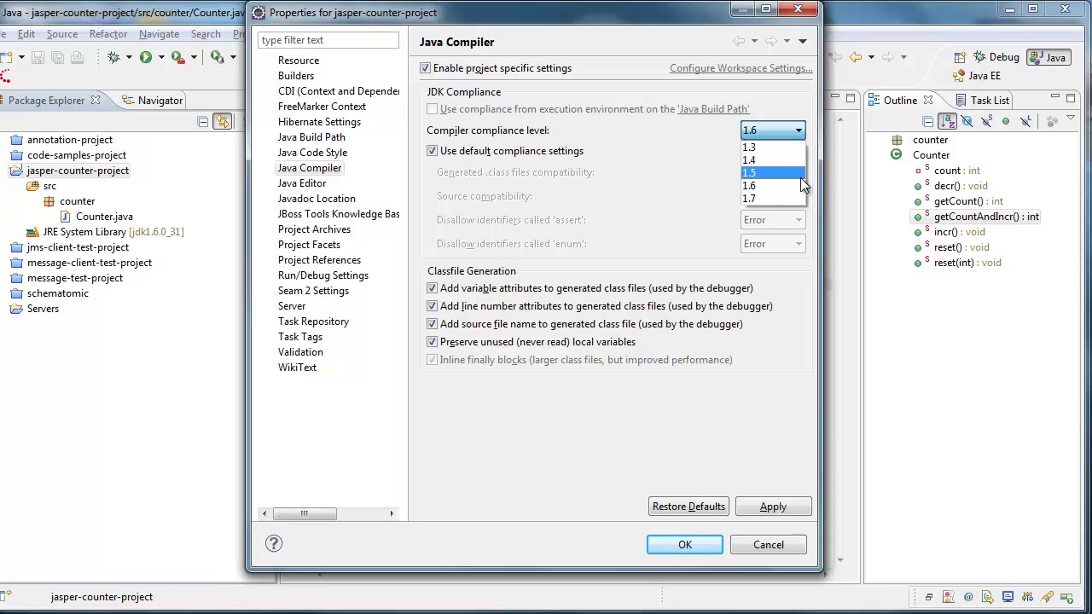
click(789, 113)
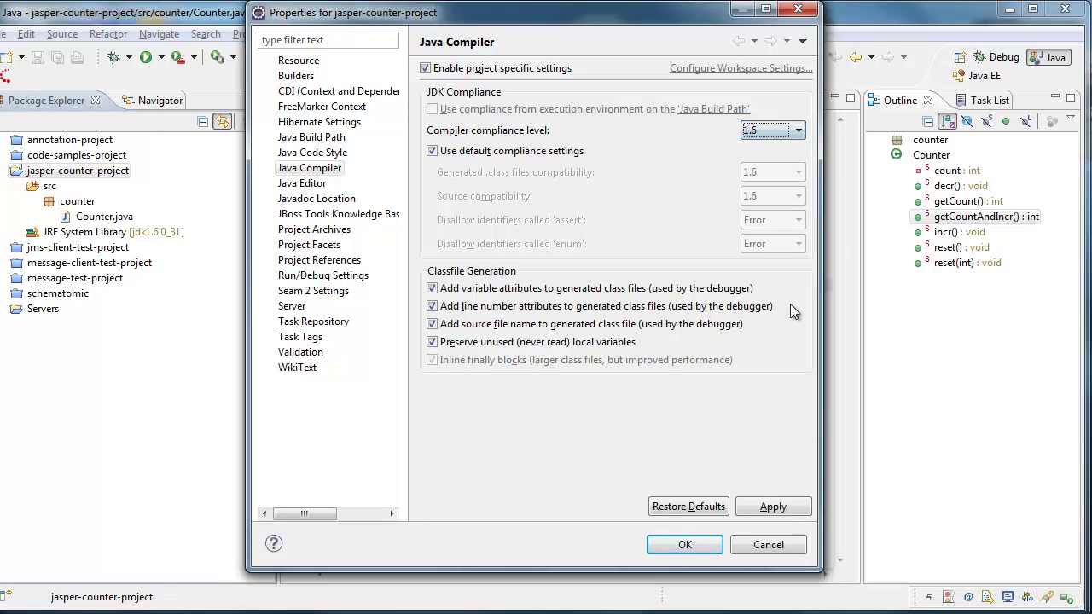
click(768, 544)
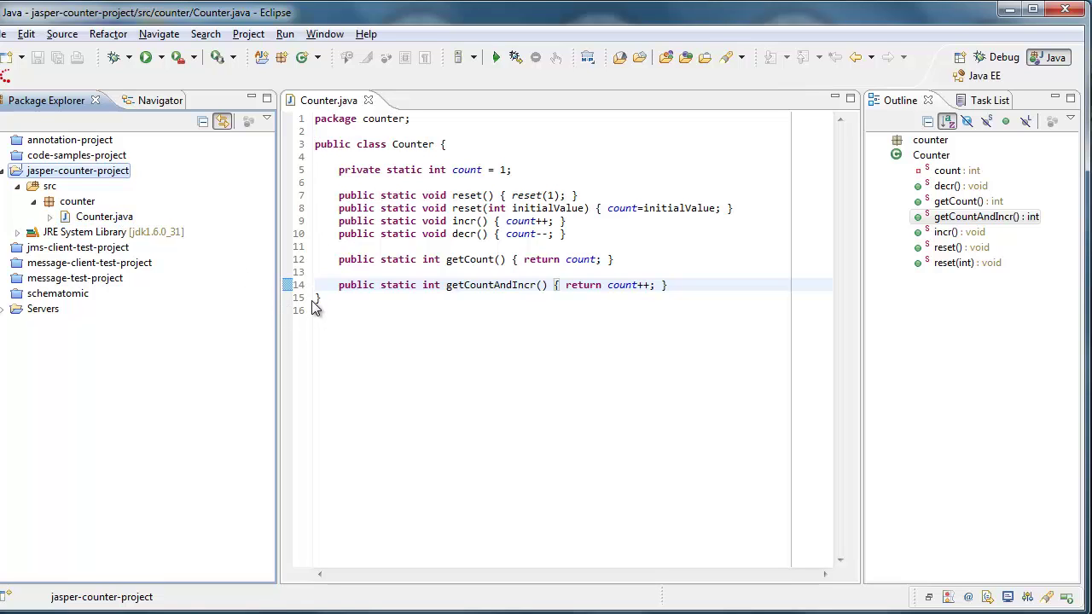
right_click(75, 176)
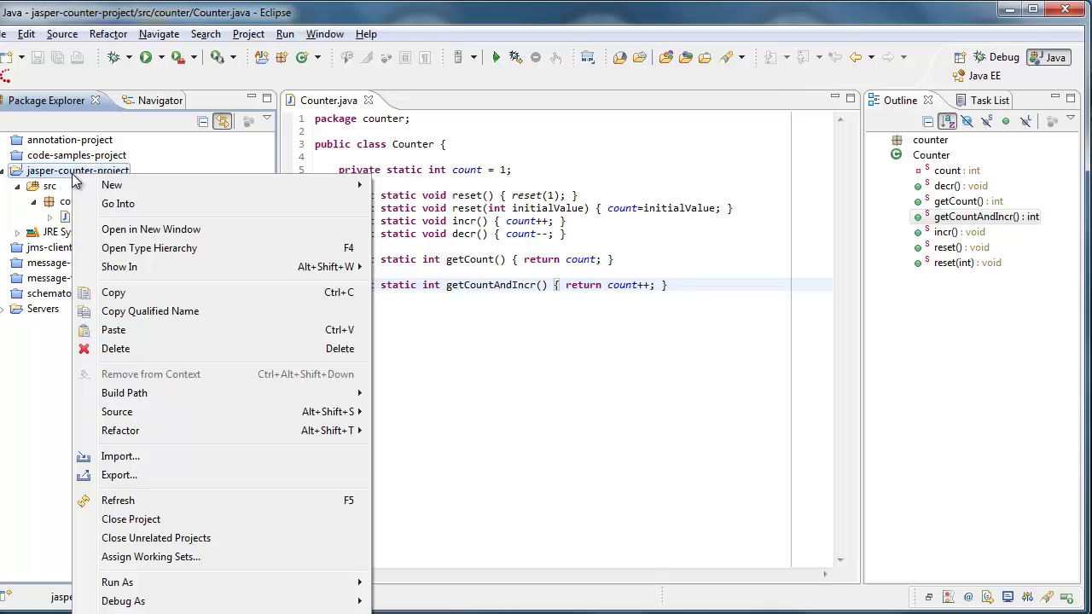
click(169, 477)
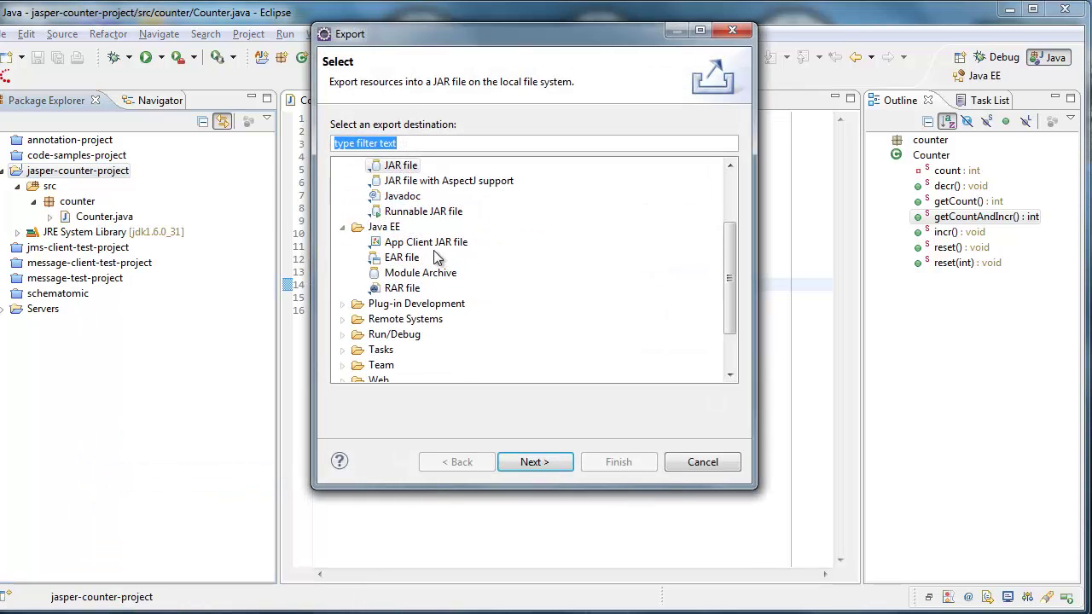
click(535, 461)
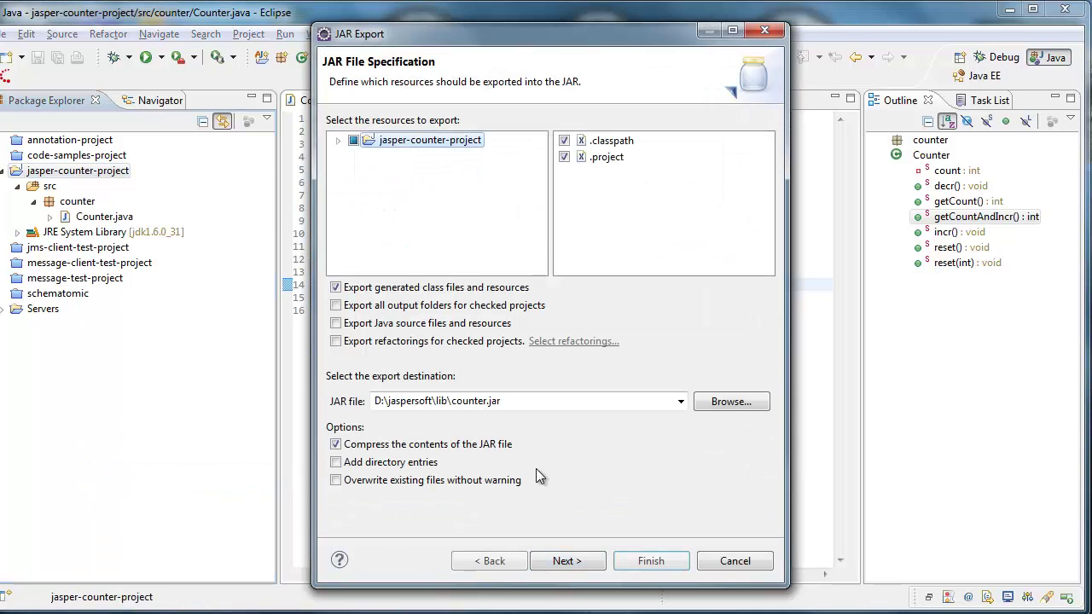
double_click(527, 400)
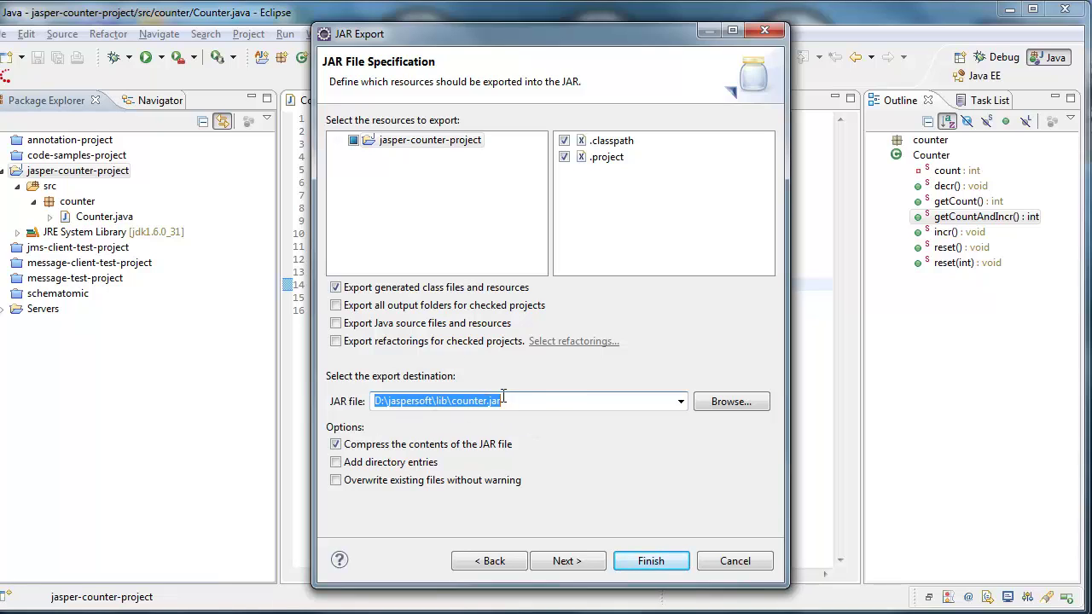
click(735, 562)
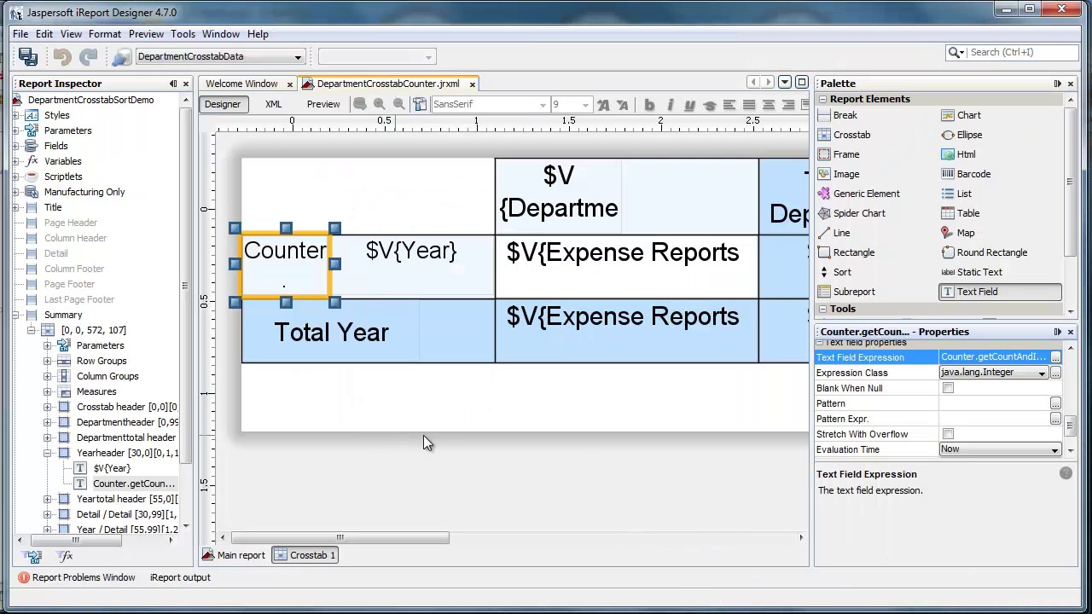
Recheck the Counter field's Counter.getCountAndIncr() expression, then preview the crosstab with rows numbered 1–3
click(463, 470)
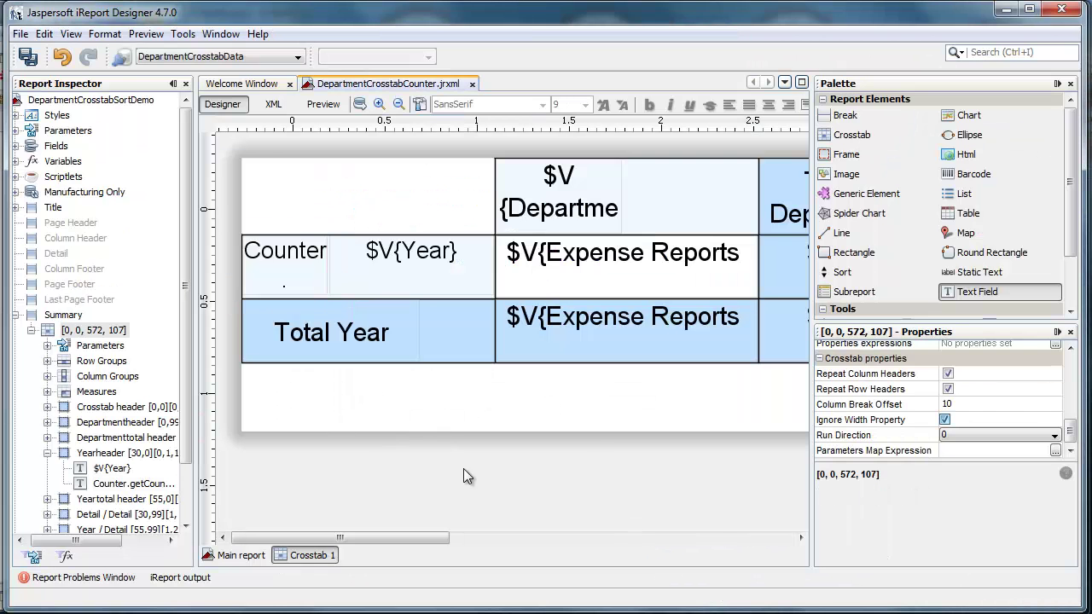
click(279, 260)
click(1031, 373)
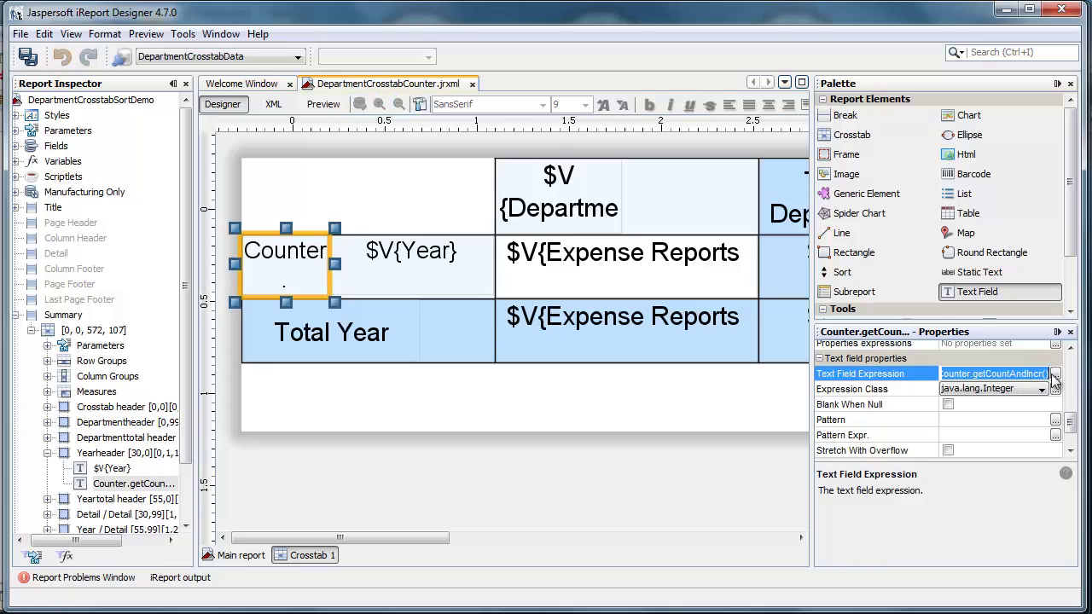
click(1055, 375)
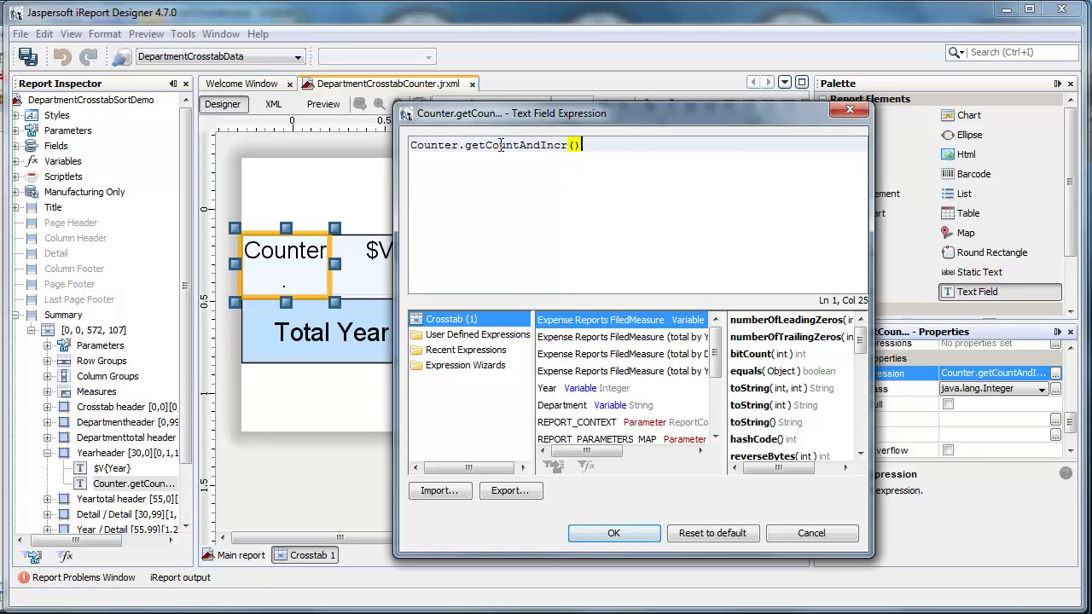
drag(465, 145, 512, 145)
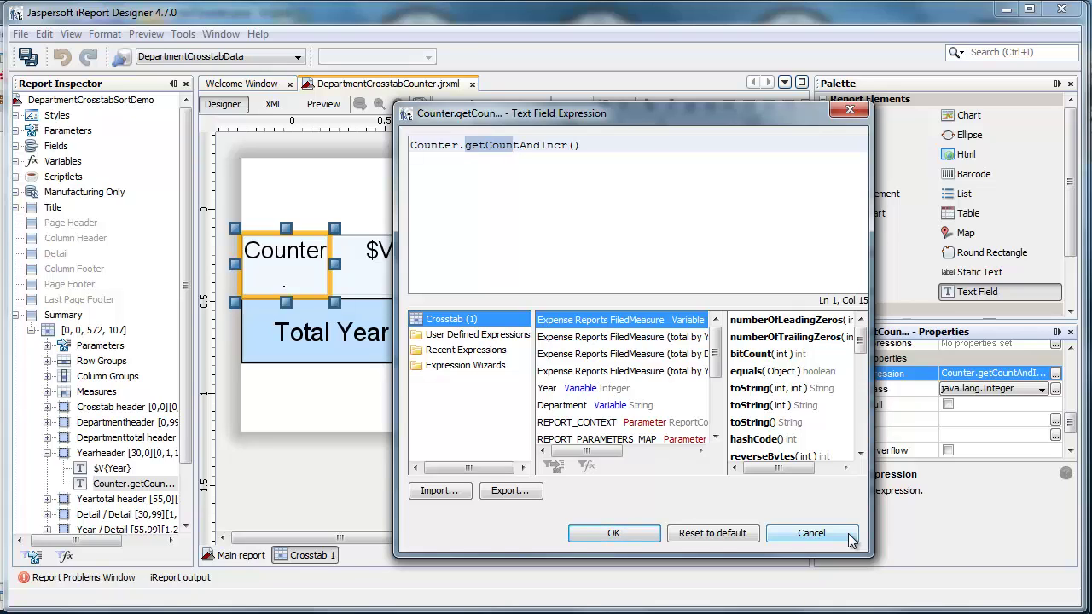
click(853, 536)
click(323, 104)
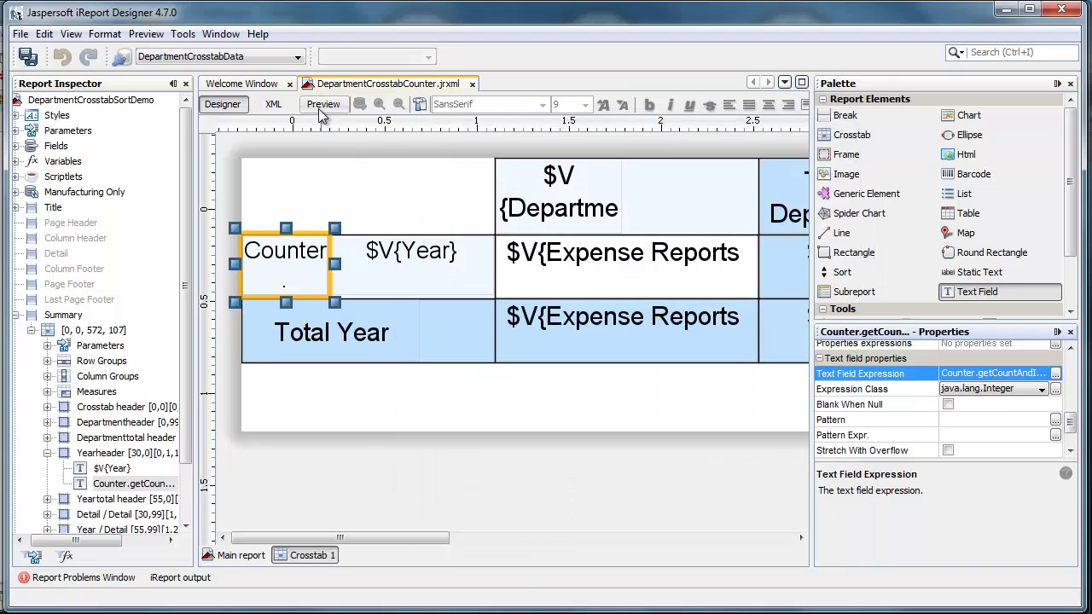